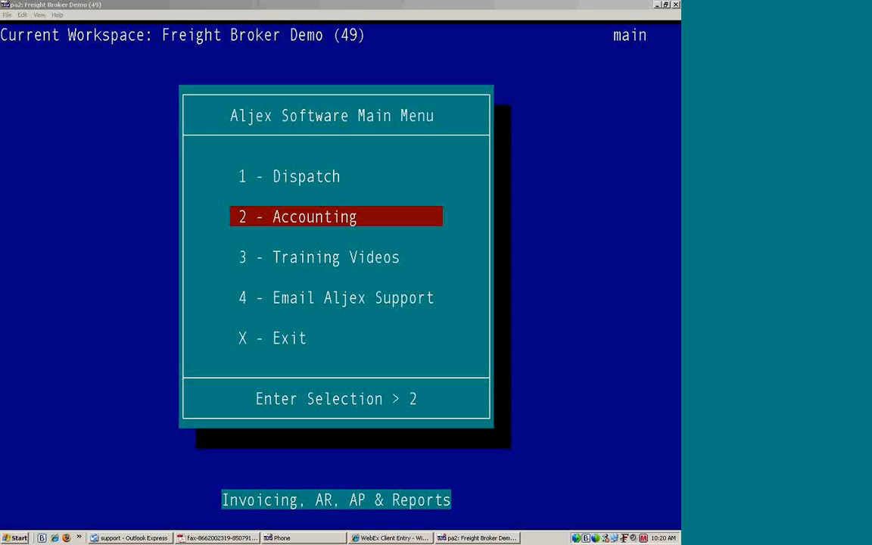
# Open the Accounts Payable functions within Accounting.
pyautogui.click(112, 68)
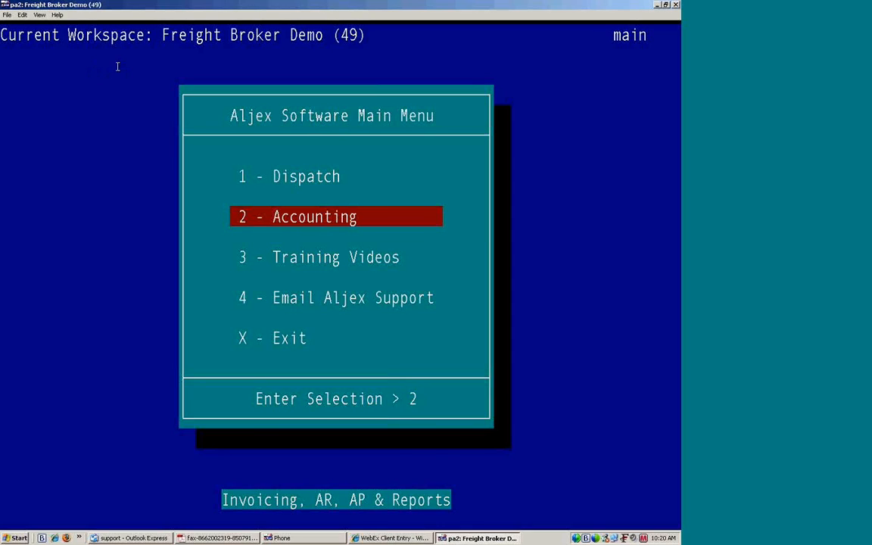
pyautogui.press('Return')
pyautogui.press('Down')
pyautogui.press('Down')
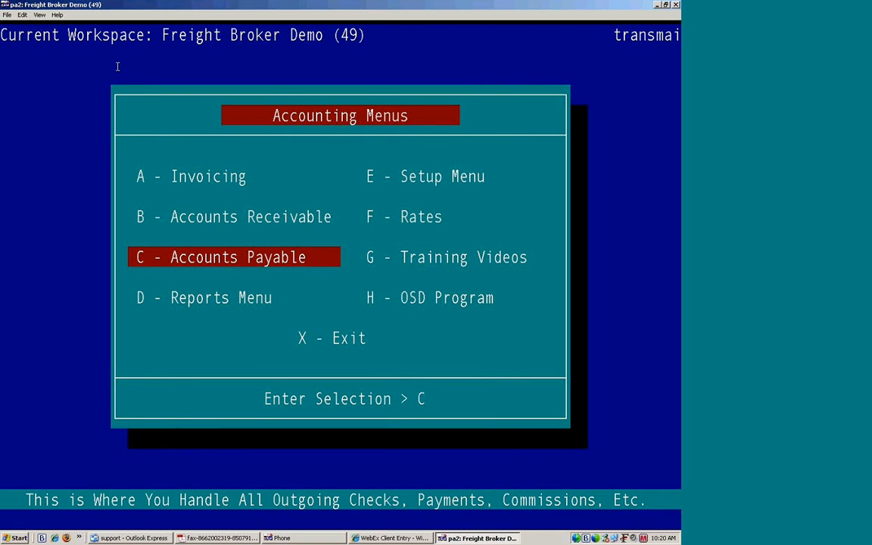
pyautogui.press('Return')
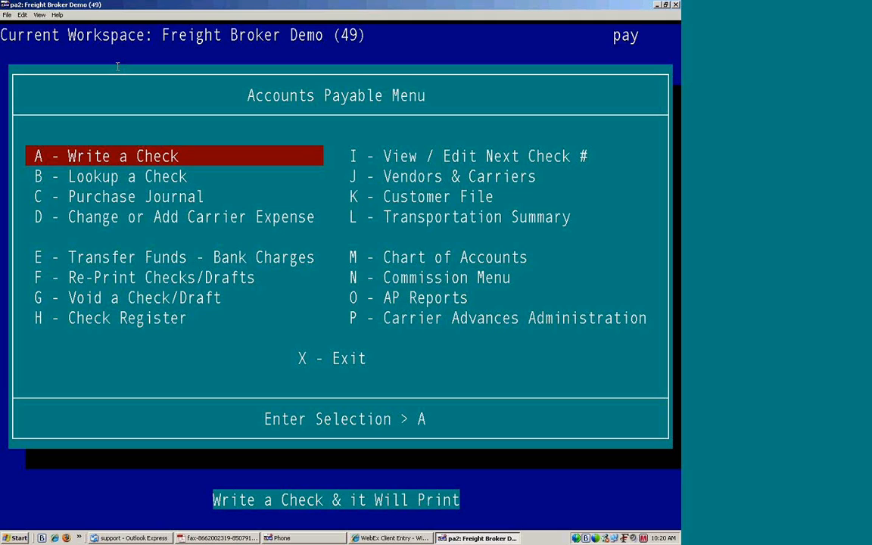
# Open Carrier Advances Administration from the Accounts Payable options.
pyautogui.press('Down')
pyautogui.press('Down')
pyautogui.press('Down')
pyautogui.press('Down')
pyautogui.press('Down')
pyautogui.press('Down')
pyautogui.press('Down')
pyautogui.press('Down')
pyautogui.press('Down')
pyautogui.press('Down')
pyautogui.press('Down')
pyautogui.press('Down')
pyautogui.press('Down')
pyautogui.press('Down')
pyautogui.press('Down')
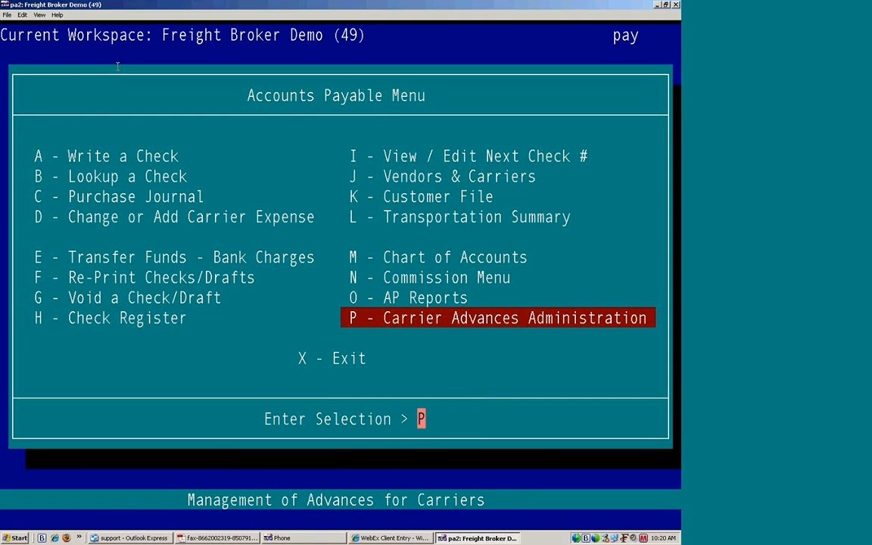
pyautogui.press('Return')
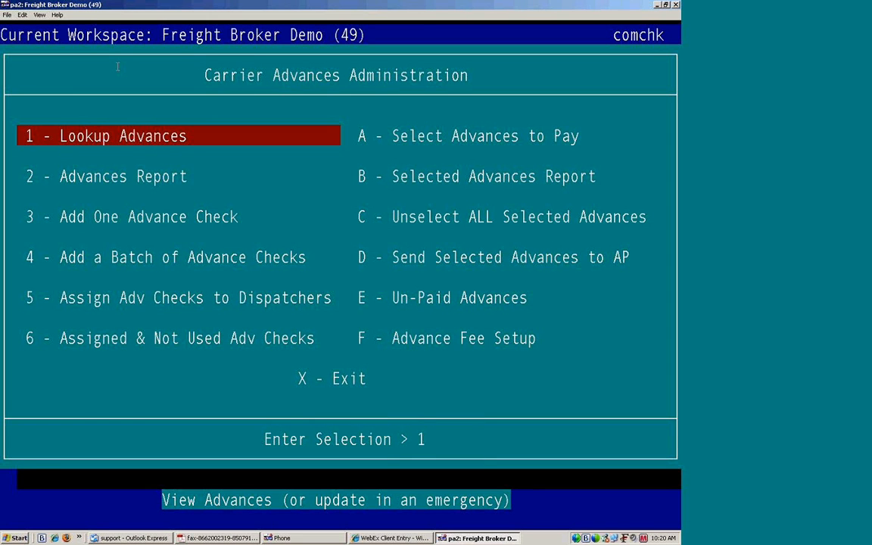
# Display the Un-Paid Advances report on screen, review it, and return to Carrier Advances Administration.
pyautogui.press('Right')
pyautogui.press('Down')
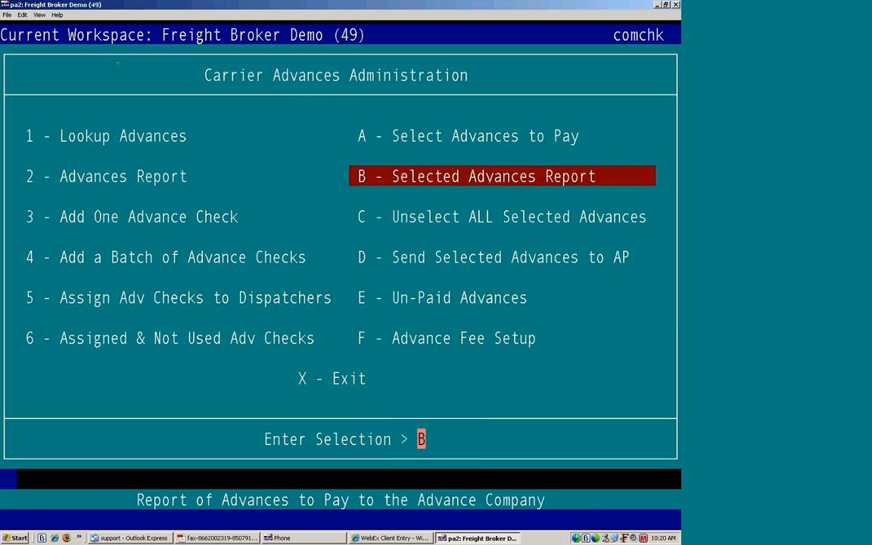
pyautogui.press('Down')
pyautogui.press('Down')
pyautogui.press('Down')
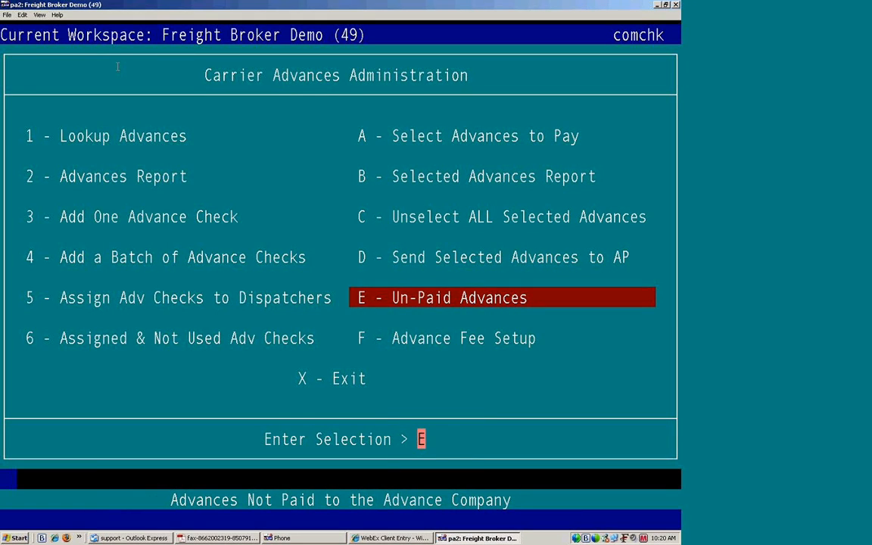
pyautogui.press('Return')
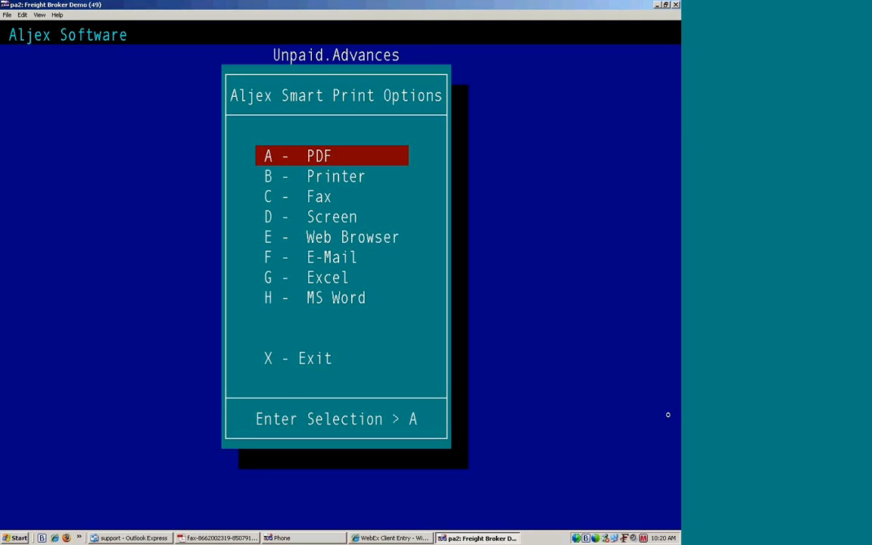
pyautogui.press('c')
pyautogui.press('d')
pyautogui.press('Return')
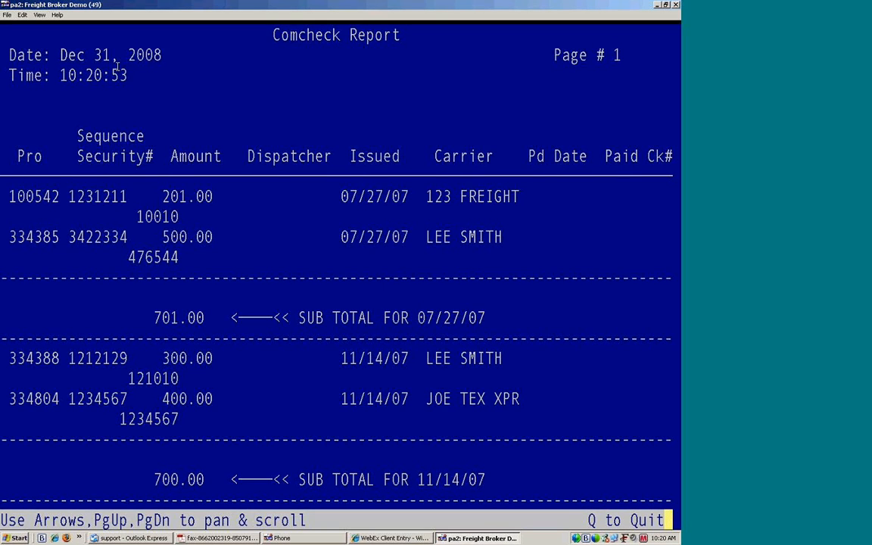
pyautogui.press('q')
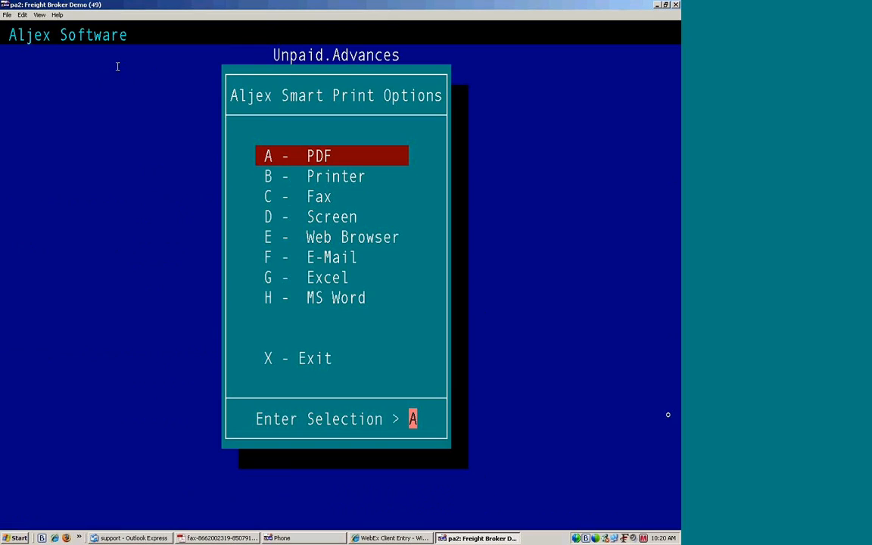
pyautogui.press('x')
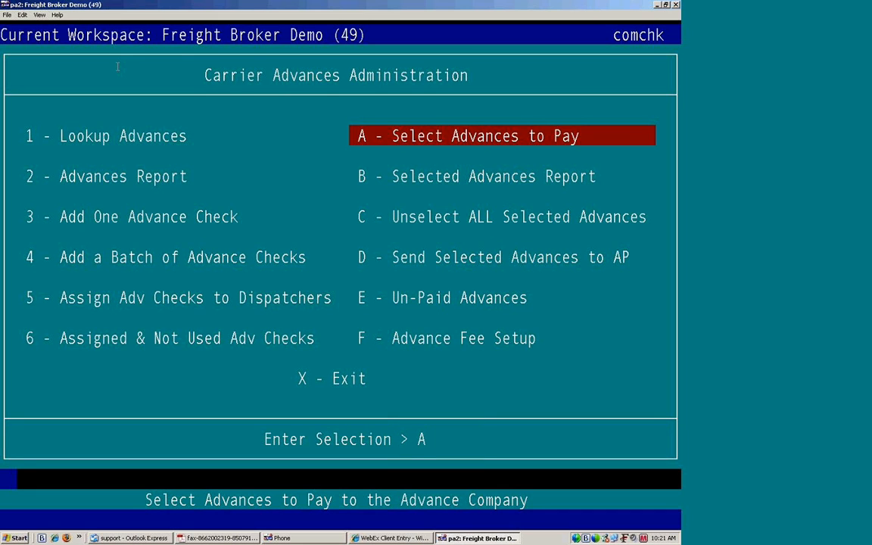
pyautogui.press('Return')
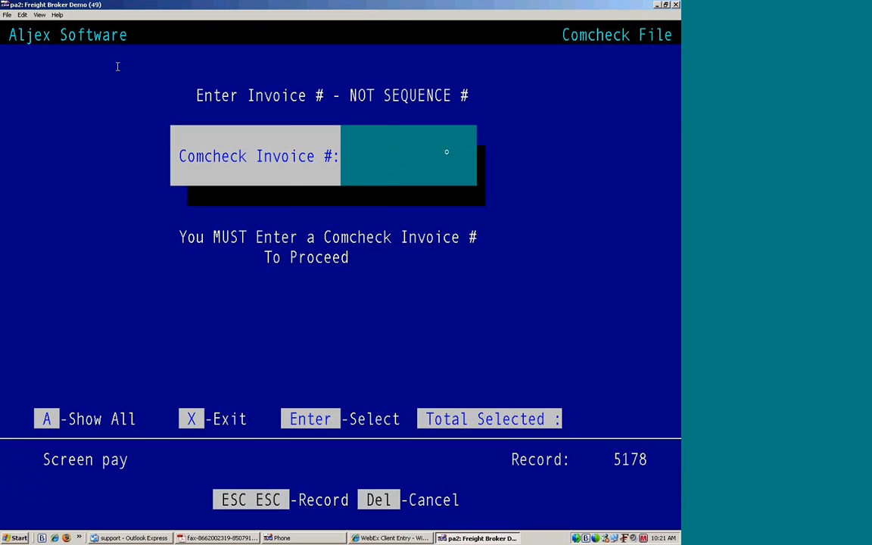
pyautogui.moveTo(327, 91); pyautogui.dragTo(473, 94)
pyautogui.click(514, 96)
pyautogui.click(310, 115)
pyautogui.write('448555')
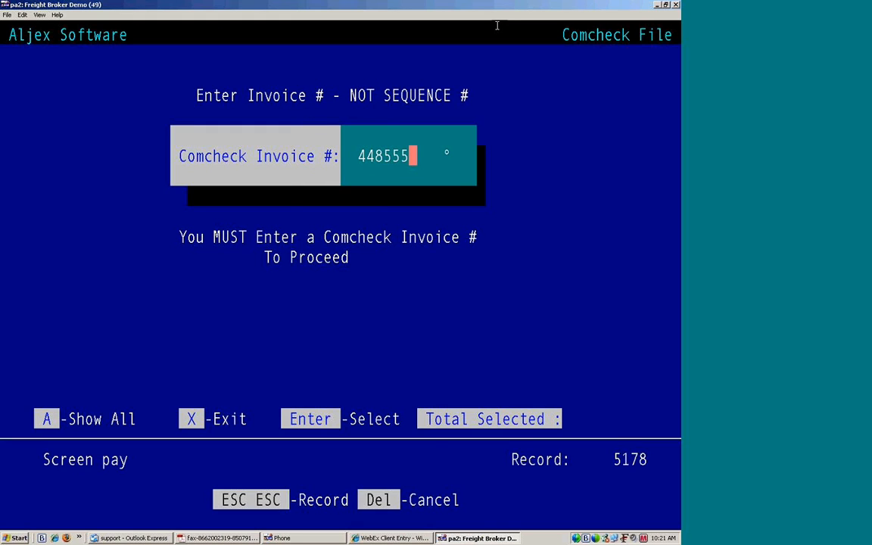
pyautogui.write('9')
pyautogui.press('Return')
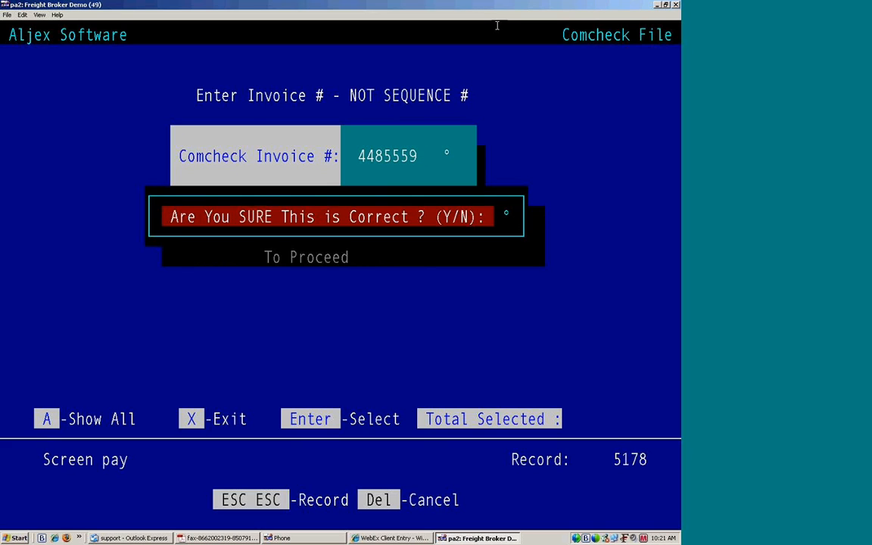
pyautogui.press('y')
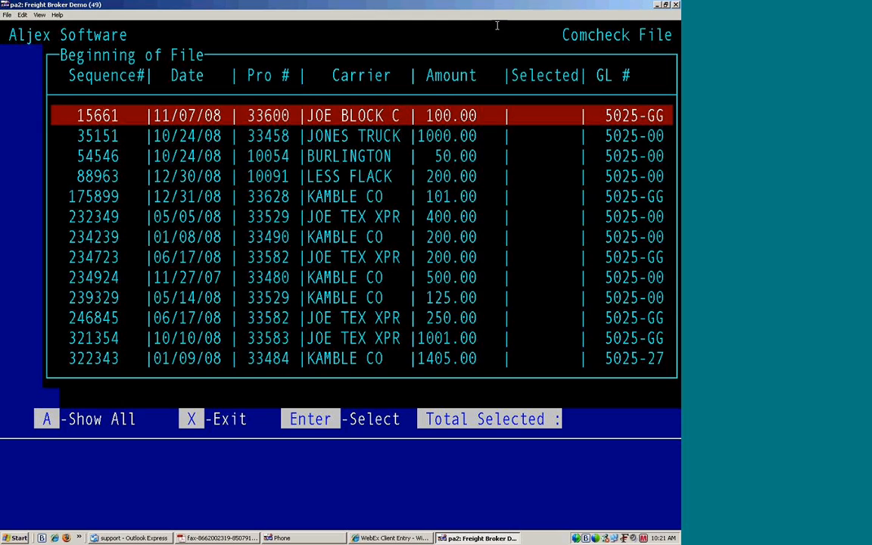
# Select the 101.00 KAMBLE CO advance dated 12/31/08 for payment and check the selected total.
pyautogui.press('Down')
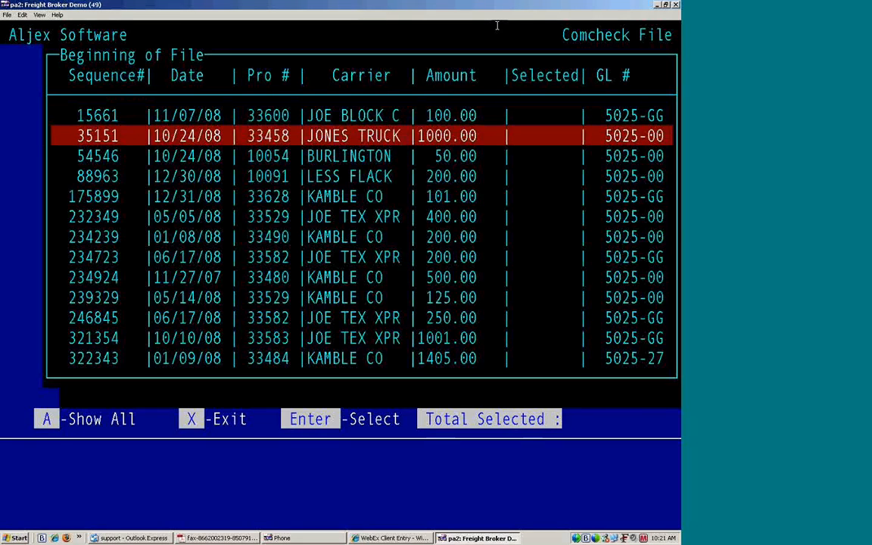
pyautogui.press('Down')
pyautogui.press('Down')
pyautogui.press('Down')
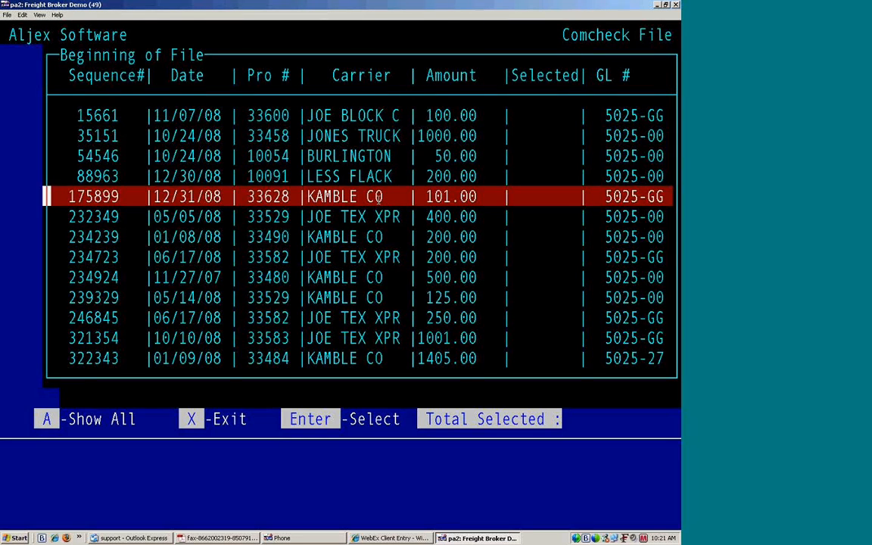
pyautogui.moveTo(239, 416); pyautogui.dragTo(405, 438)
pyautogui.press('Return')
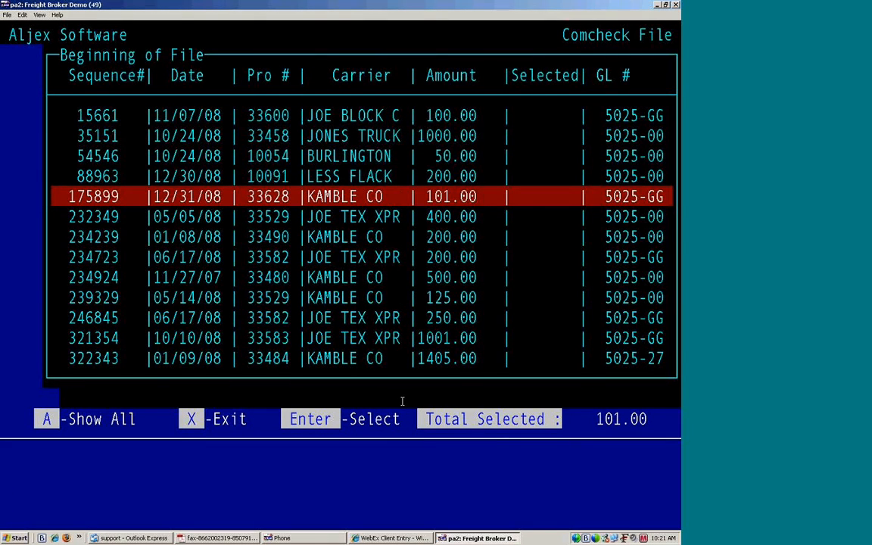
pyautogui.moveTo(673, 424); pyautogui.dragTo(431, 426)
pyautogui.click(438, 436)
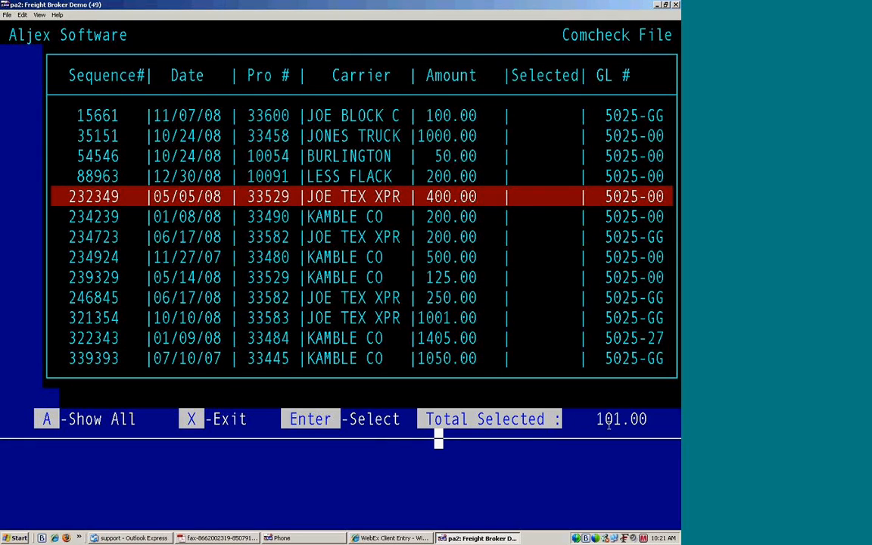
# Also select the 500.00 (11/27/07), 250.00 (06/17/08) and 300.00 (07/29/08) advances for payment, and exit the selection list.
pyautogui.click(558, 257)
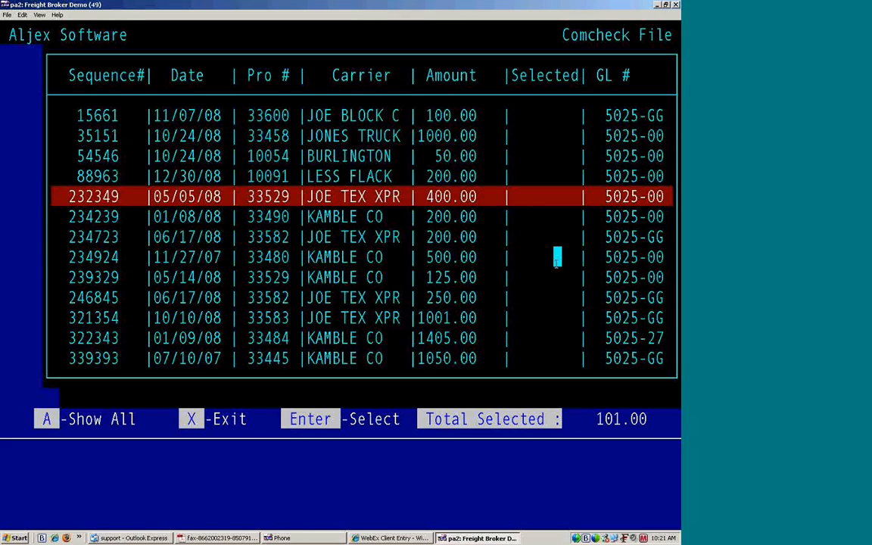
pyautogui.press('Return')
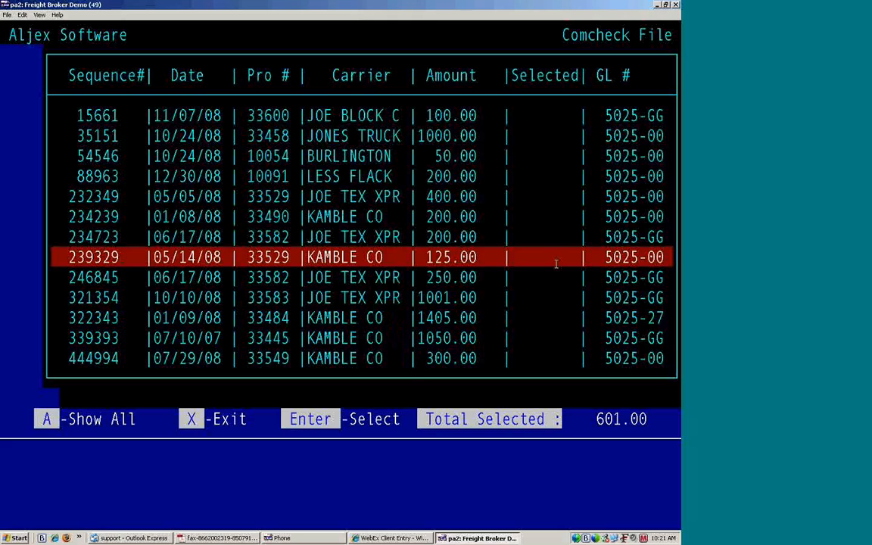
pyautogui.press('Down')
pyautogui.press('Return')
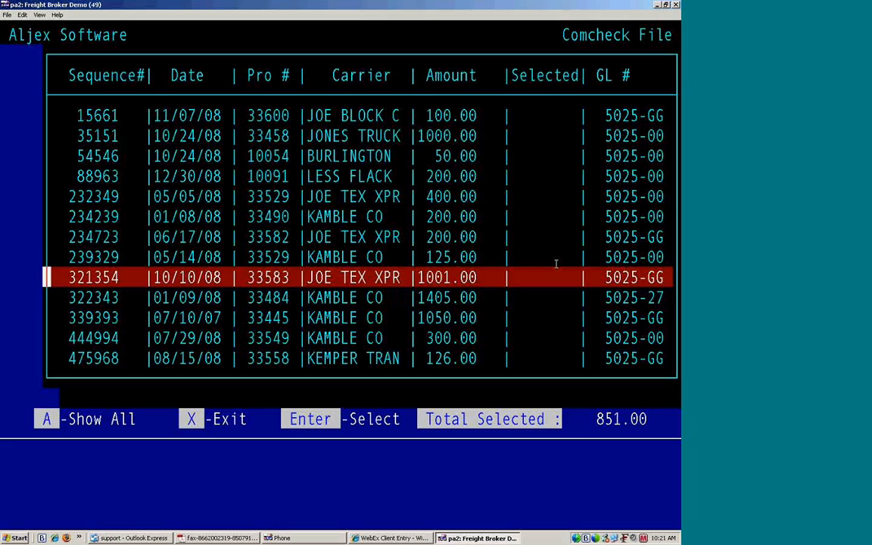
pyautogui.press('Down')
pyautogui.press('Down')
pyautogui.press('Down')
pyautogui.press('Return')
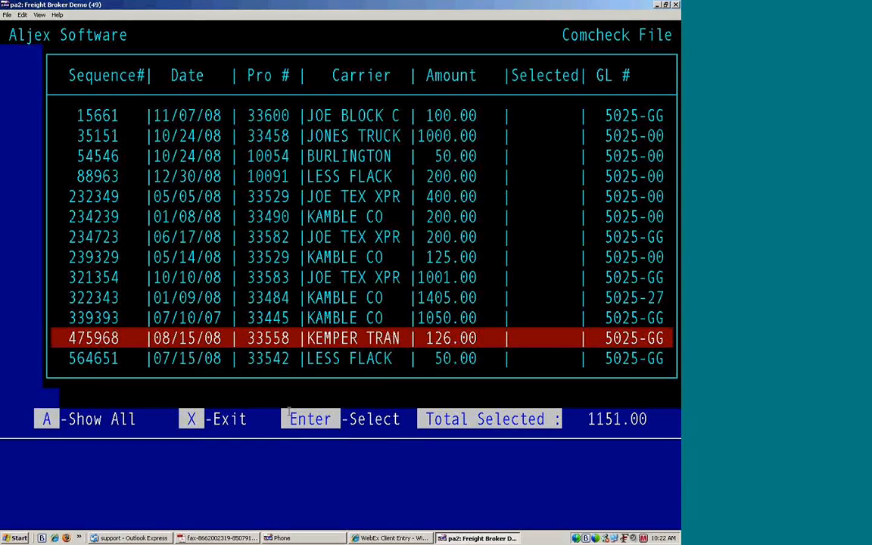
pyautogui.press('x')
# Display the Selected Advances Report on screen, check its total, and return to Carrier Advances Administration.
pyautogui.press('Down')
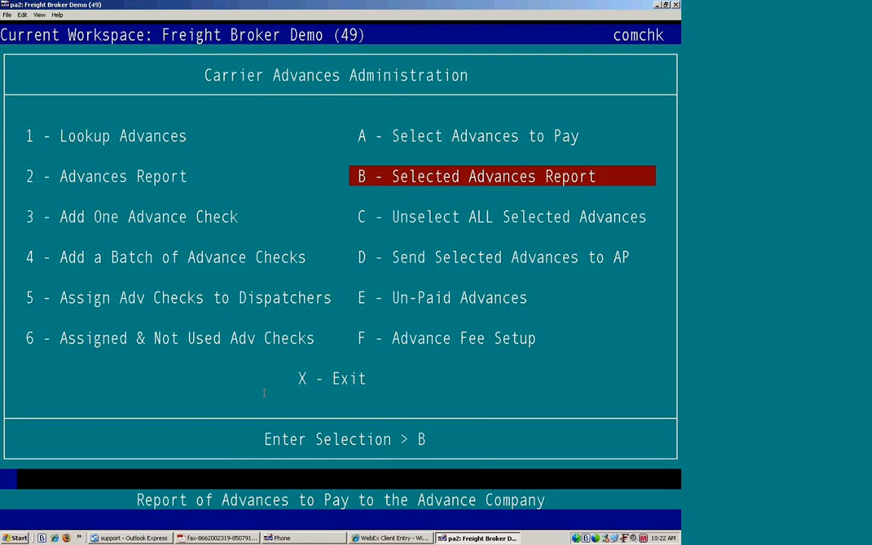
pyautogui.press('Return')
pyautogui.press('Down')
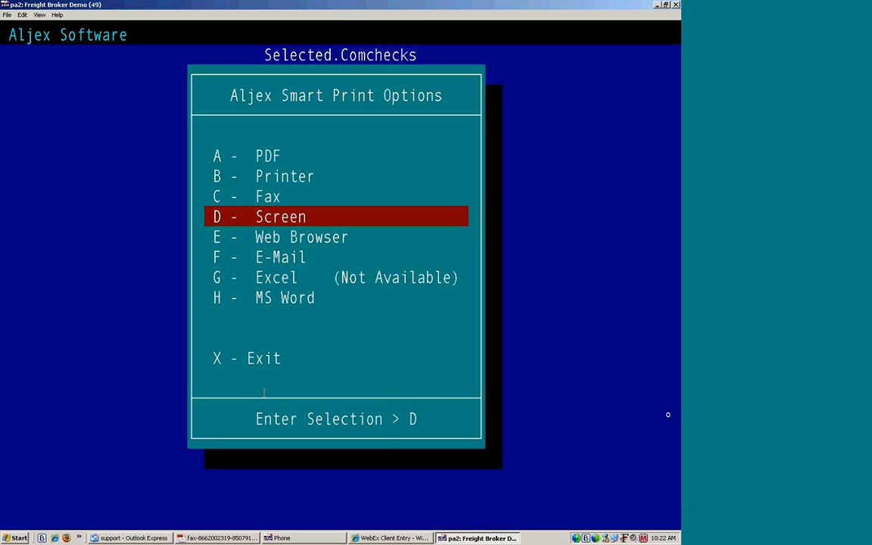
pyautogui.press('Return')
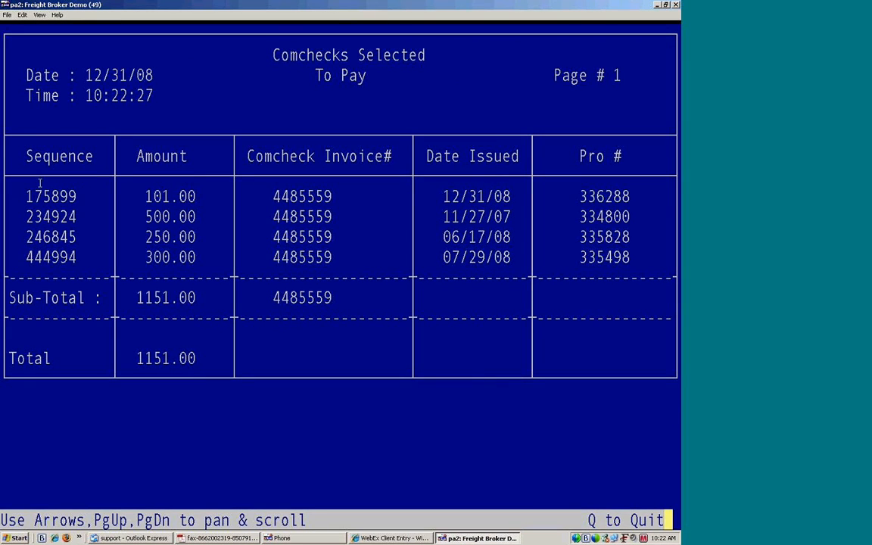
pyautogui.moveTo(232, 349); pyautogui.dragTo(124, 349)
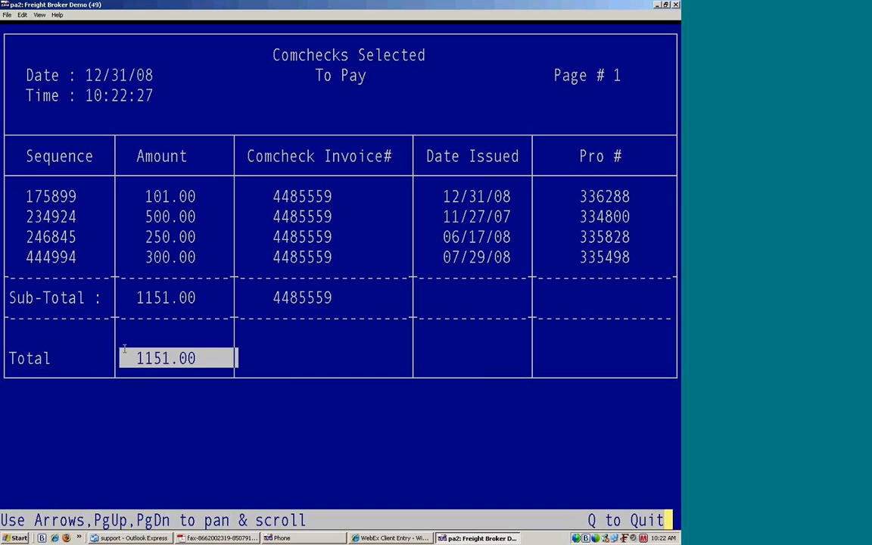
pyautogui.click(106, 336)
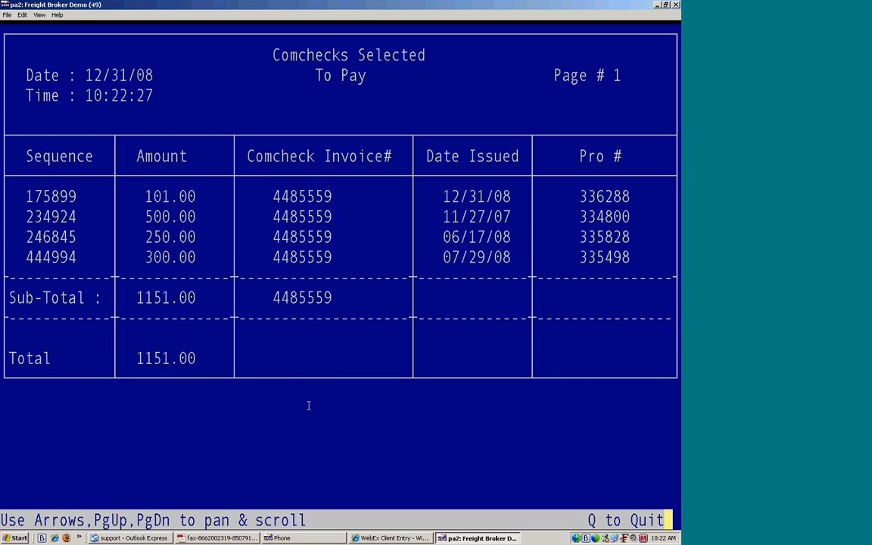
pyautogui.press('q')
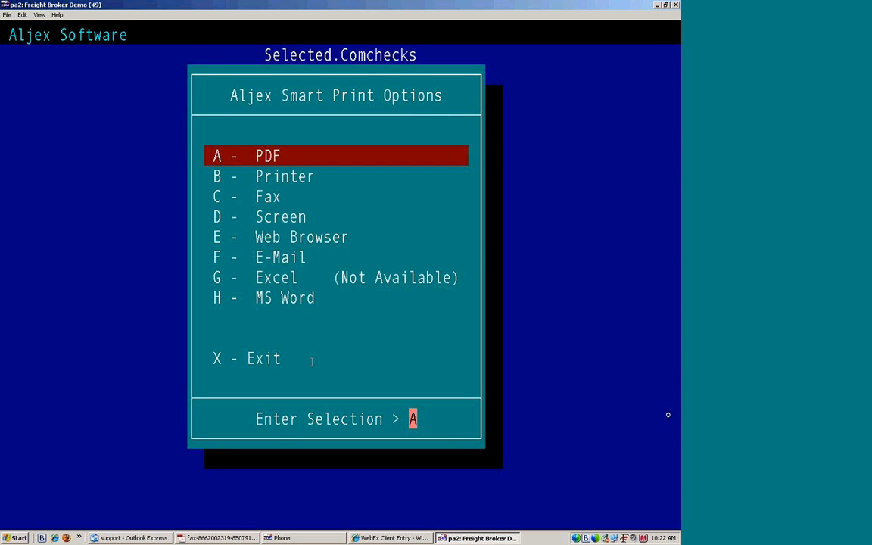
pyautogui.press('x')
# Send the selected advances to AP using the Transfer Funds option and confirm the transfer.
pyautogui.press('d')
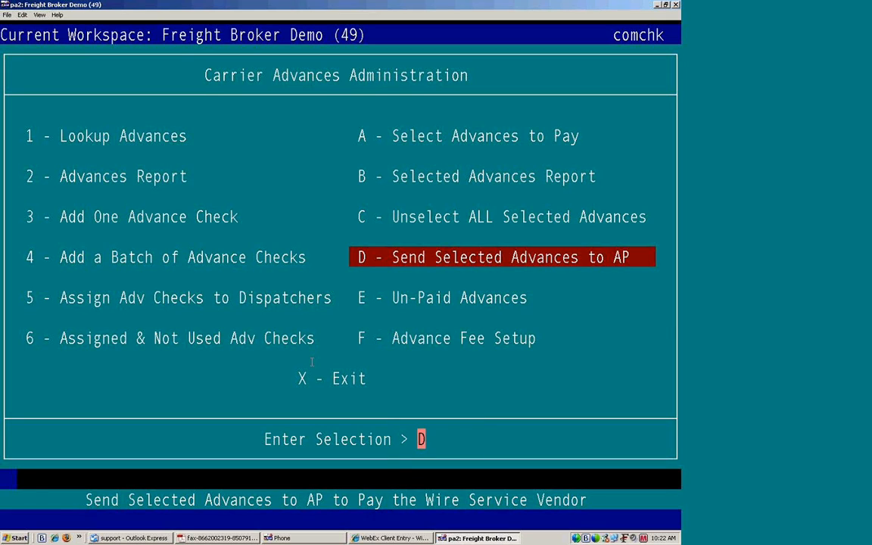
pyautogui.press('Return')
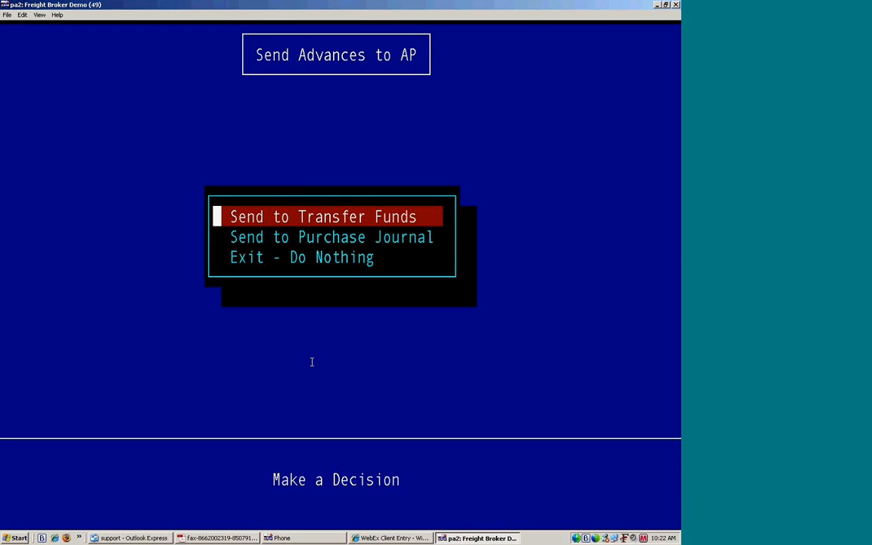
pyautogui.press('Down')
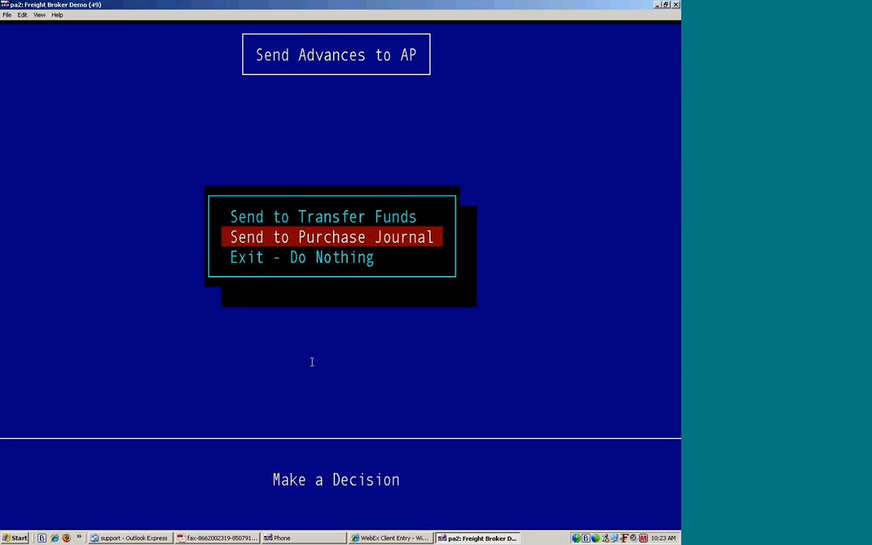
pyautogui.press('Up')
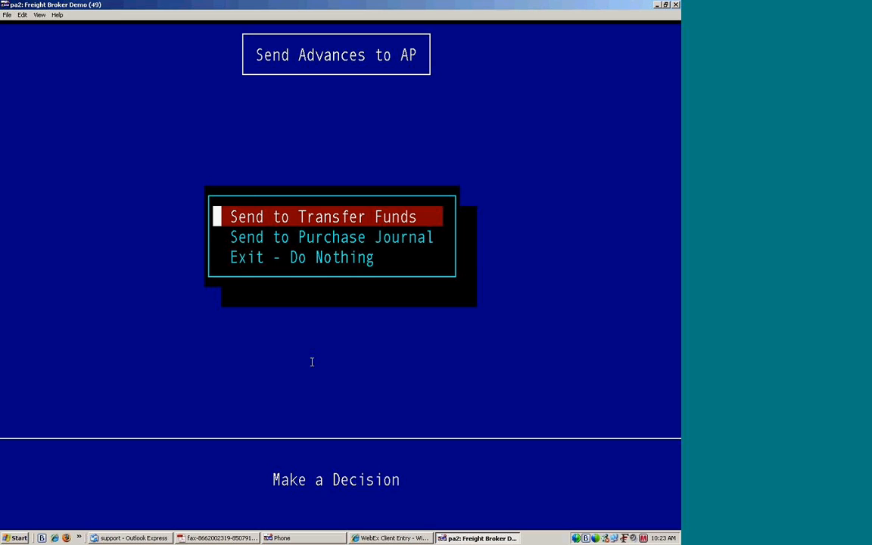
pyautogui.press('Return')
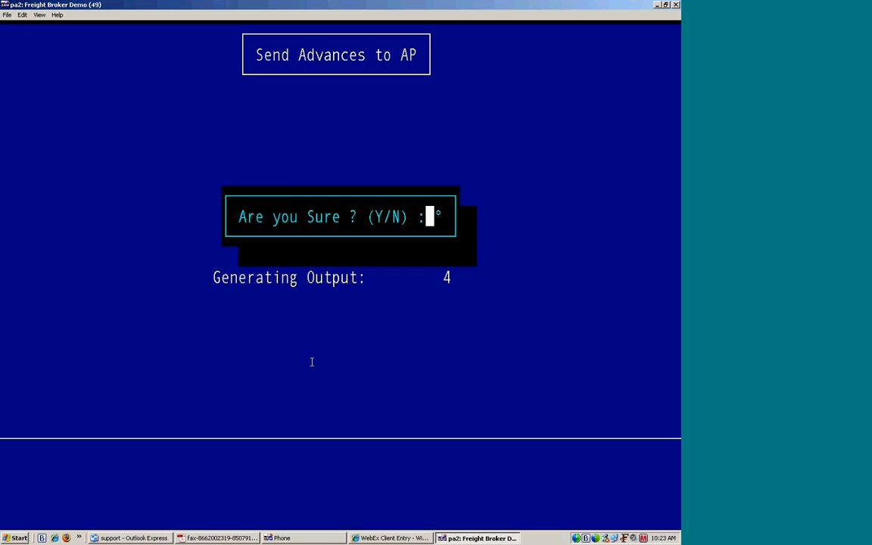
pyautogui.press('y')
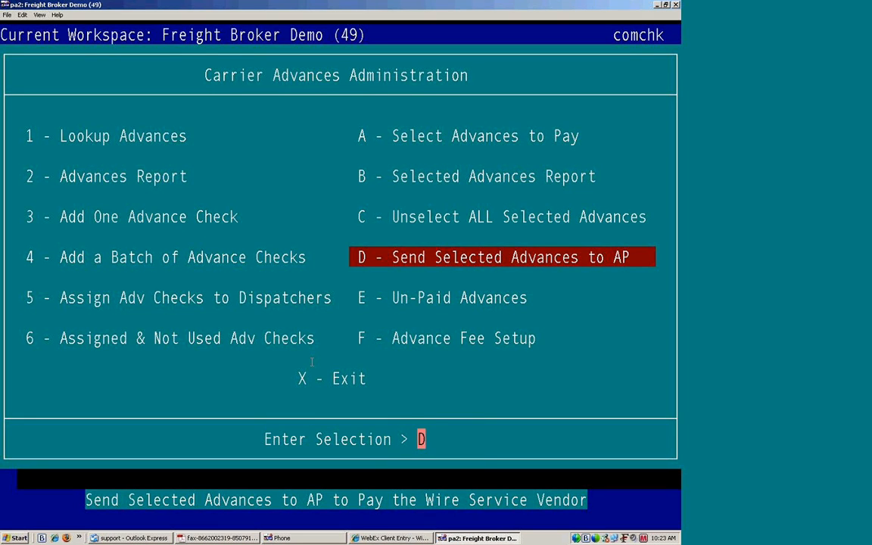
# Return to the Accounts Payable Menu and open Lookup a Transfer within Transfer Funds - Bank Charges.
pyautogui.press('Escape')
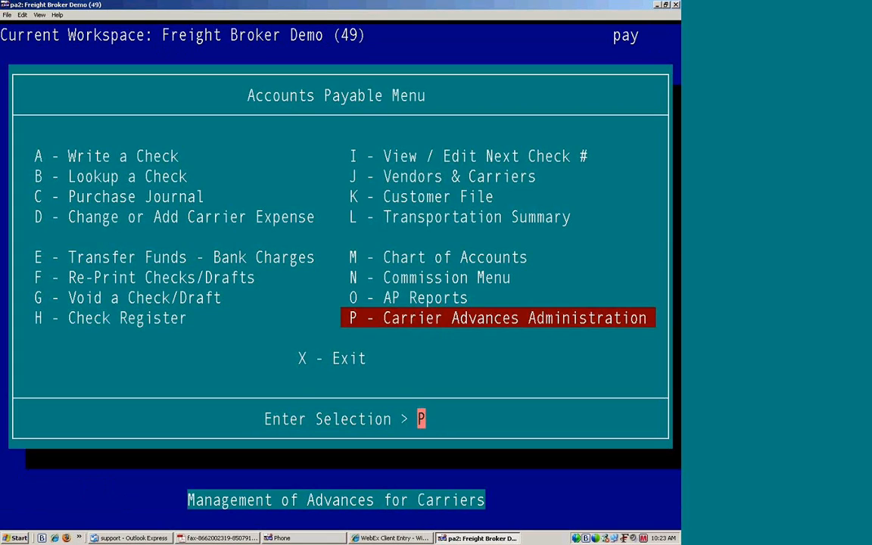
pyautogui.press('Up')
pyautogui.press('Up')
pyautogui.press('Up')
pyautogui.press('Left')
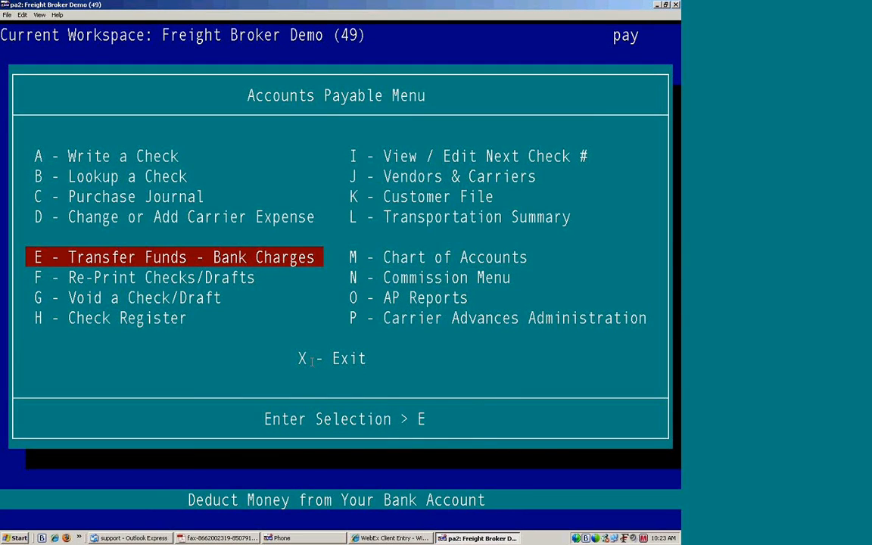
pyautogui.press('Return')
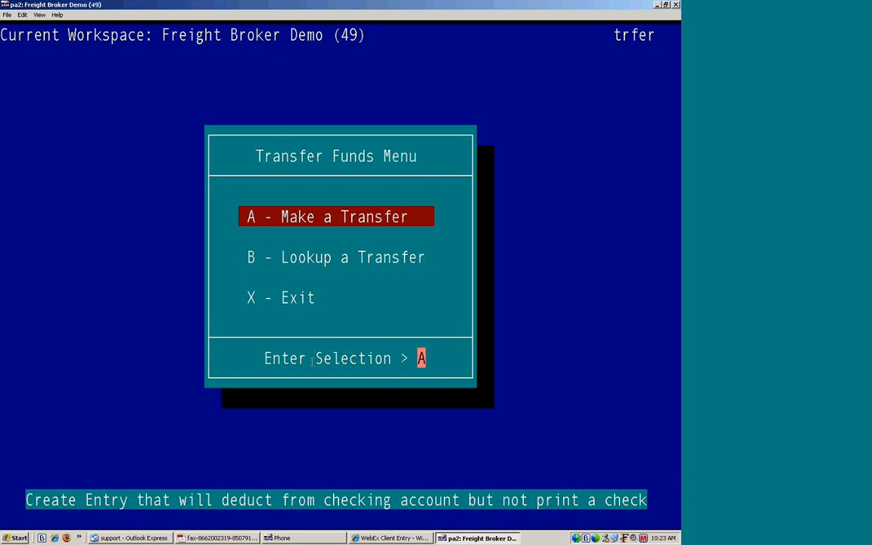
pyautogui.press('Down')
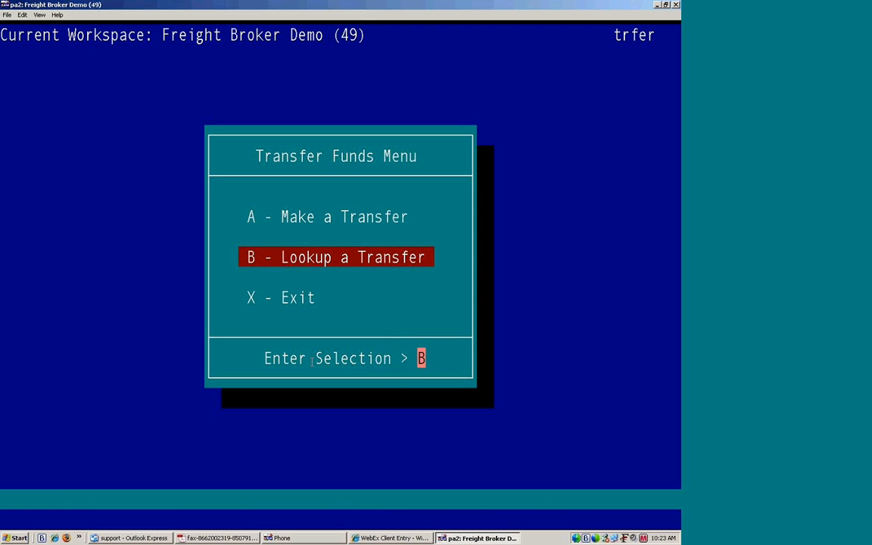
pyautogui.press('Return')
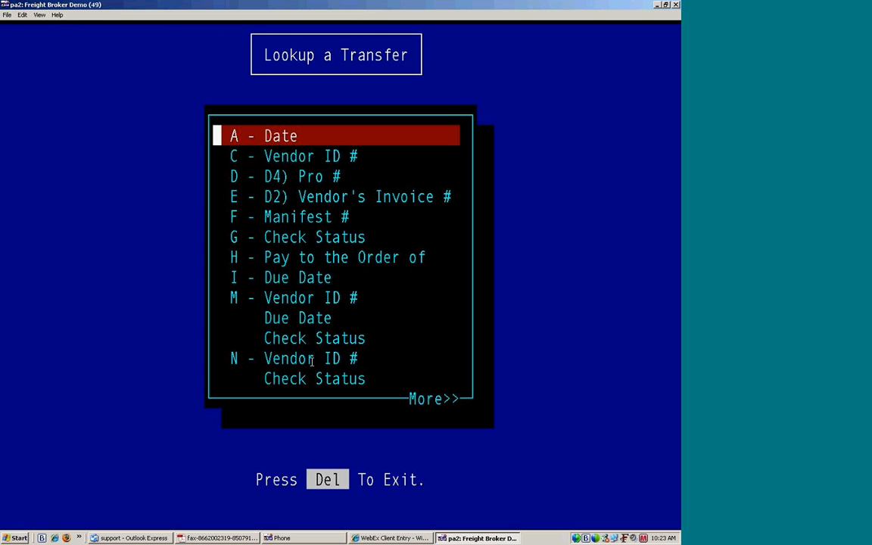
# Look up transfers by today's date, browse the list and open the 1151.00 COMDATA transfer dated 12/31/08.
pyautogui.press('Return')
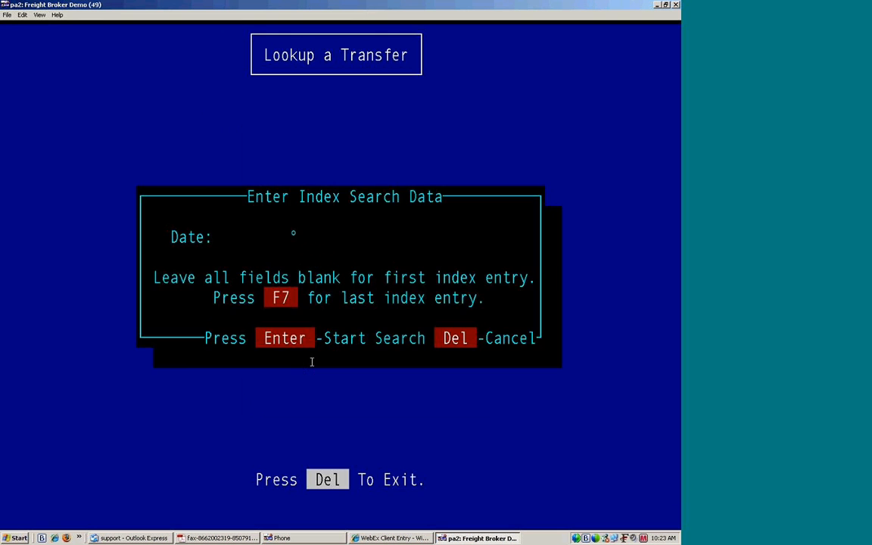
pyautogui.write('/')
pyautogui.press('Return')
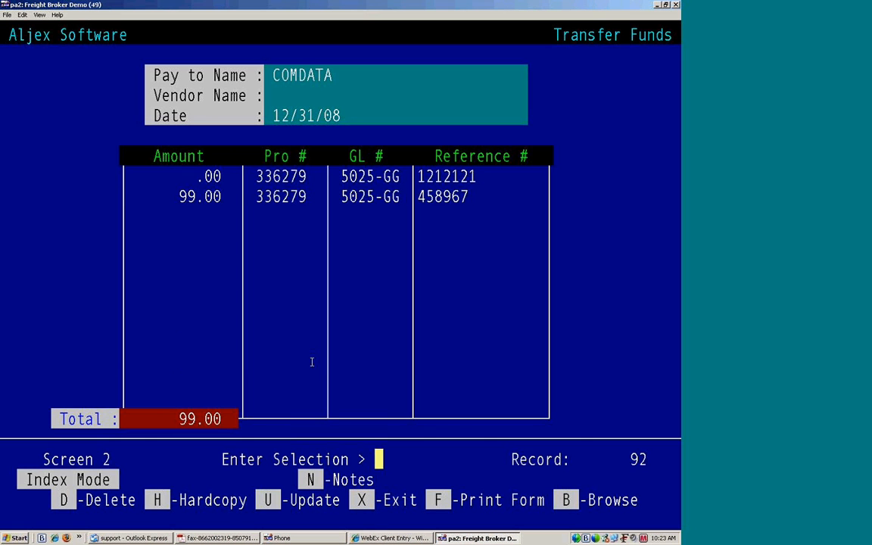
pyautogui.press('b')
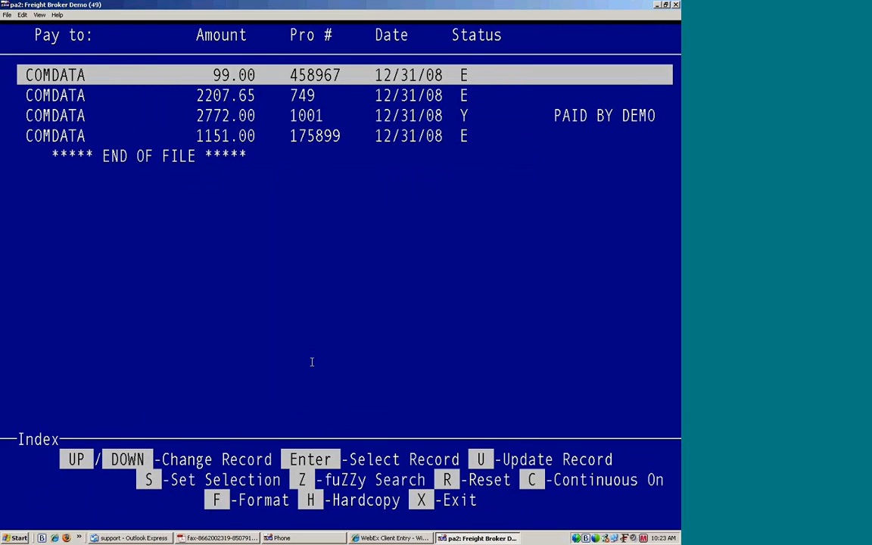
pyautogui.press('Down')
pyautogui.press('Down')
pyautogui.press('Down')
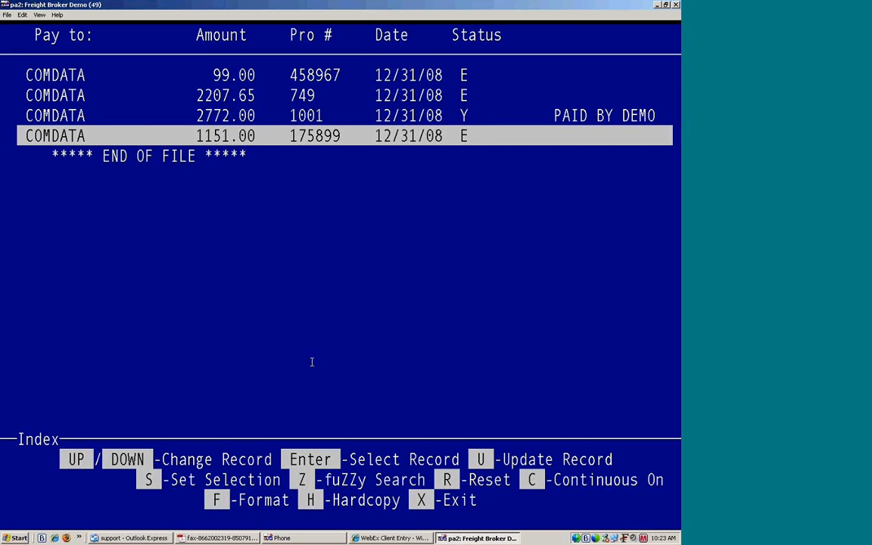
pyautogui.press('Return')
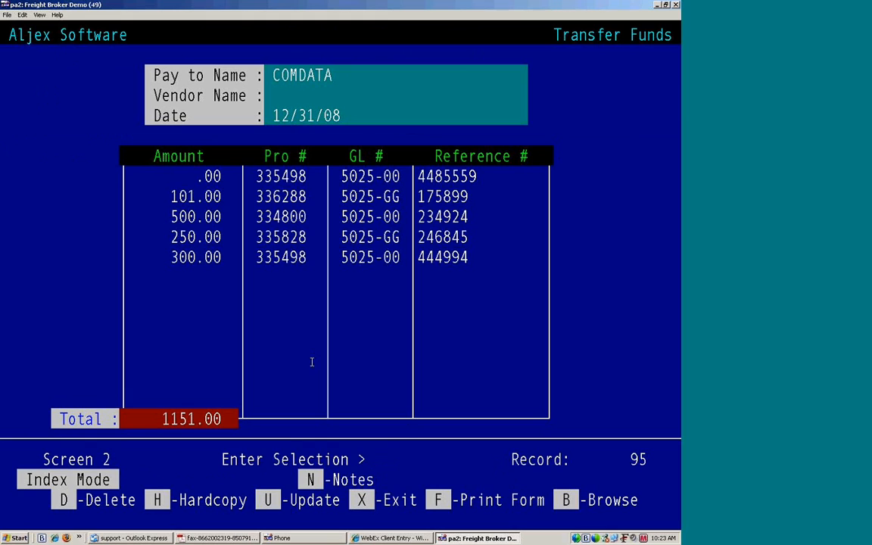
# Update the COMDATA transfer by adding a new line below the 300.00 entry with an amount of 21.00.
pyautogui.press('u')
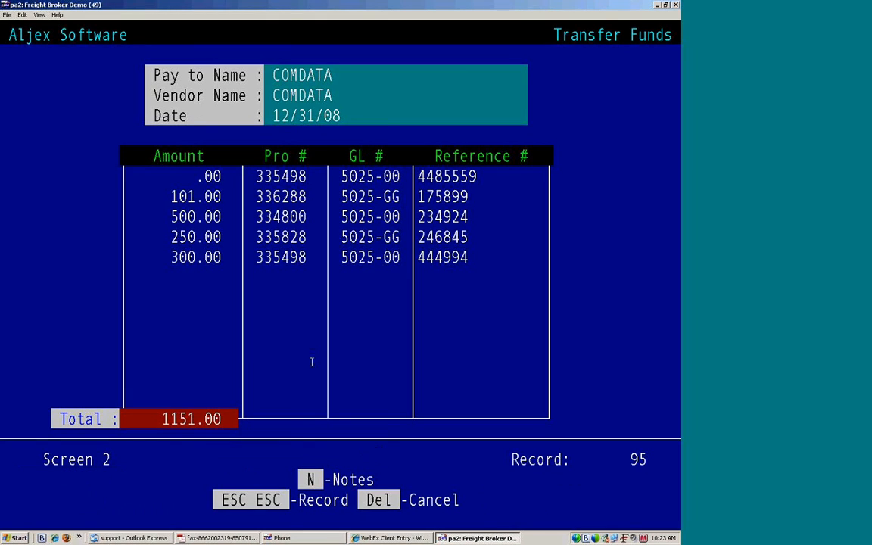
pyautogui.press('Return')
pyautogui.press('Return')
pyautogui.press('Return')
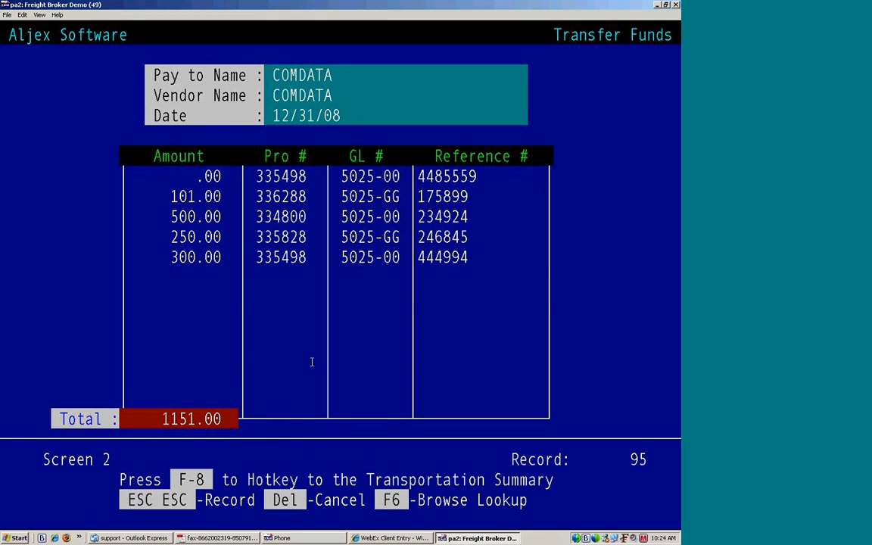
pyautogui.press('Return')
pyautogui.press('Return')
pyautogui.press('Return')
pyautogui.press('Return')
pyautogui.press('Return')
pyautogui.press('Return')
pyautogui.press('Return')
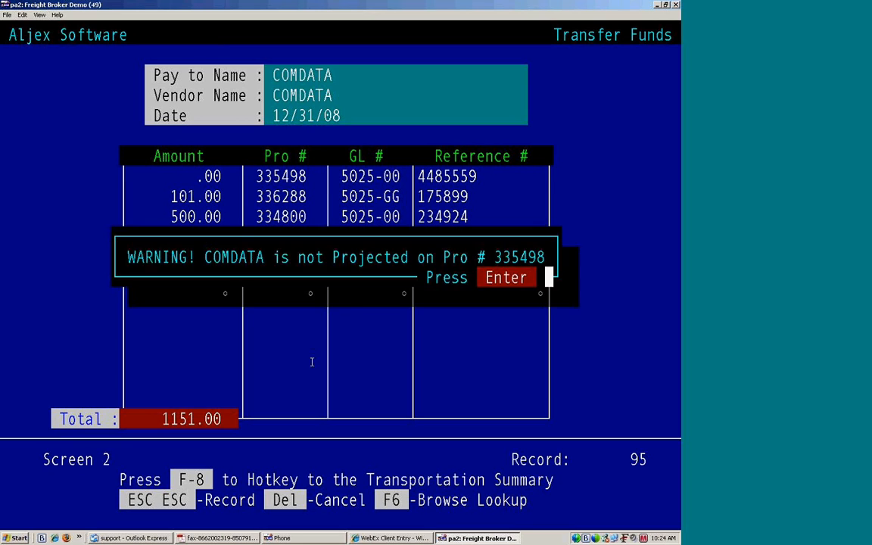
pyautogui.press('Return')
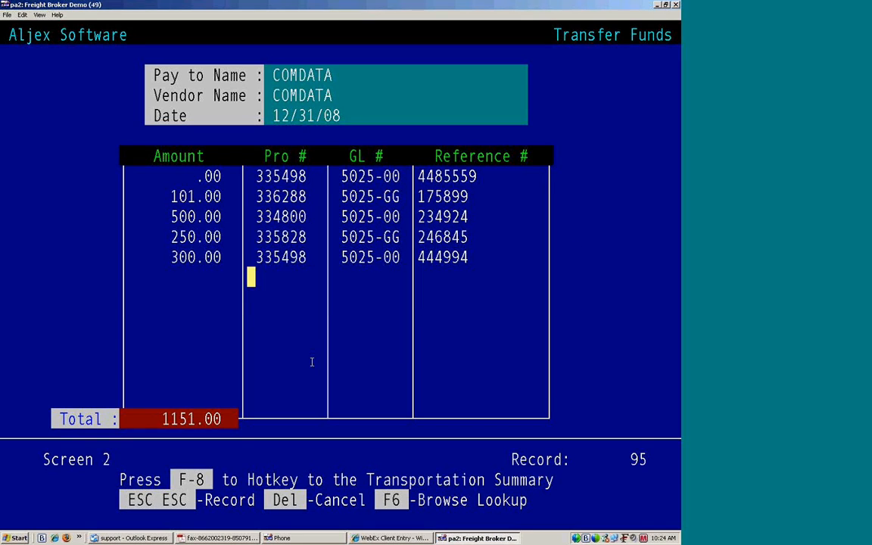
pyautogui.press('Left')
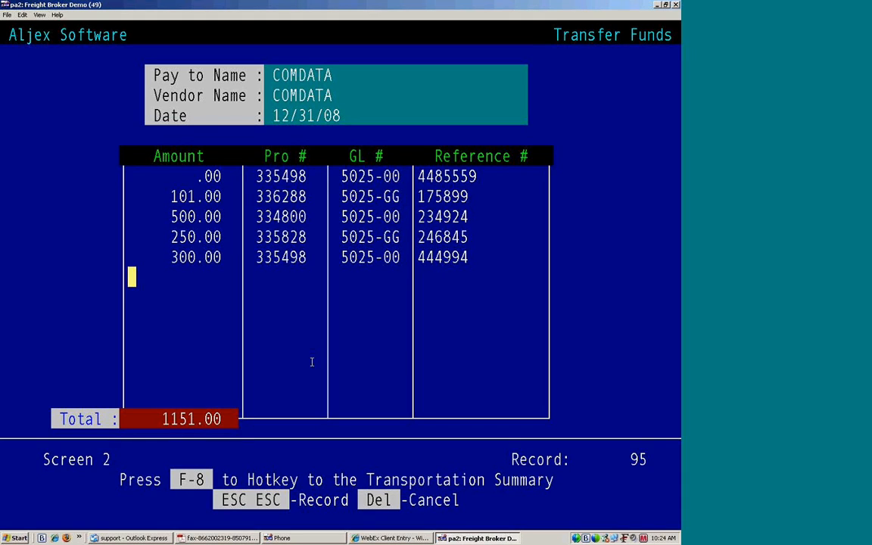
pyautogui.write('21')
pyautogui.press('Return')
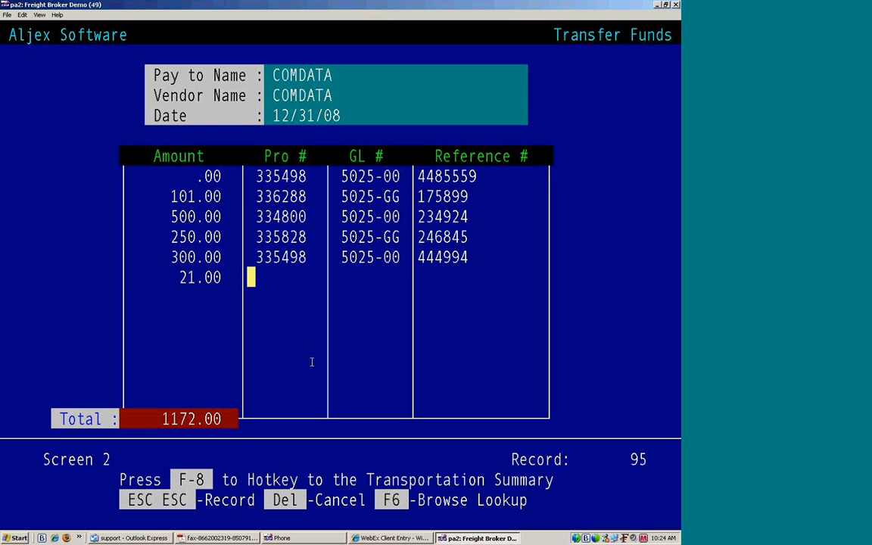
# Leave the Pro # of the 21.00 line blank and assign the line to GL # 4000-00.
pyautogui.press('Return')
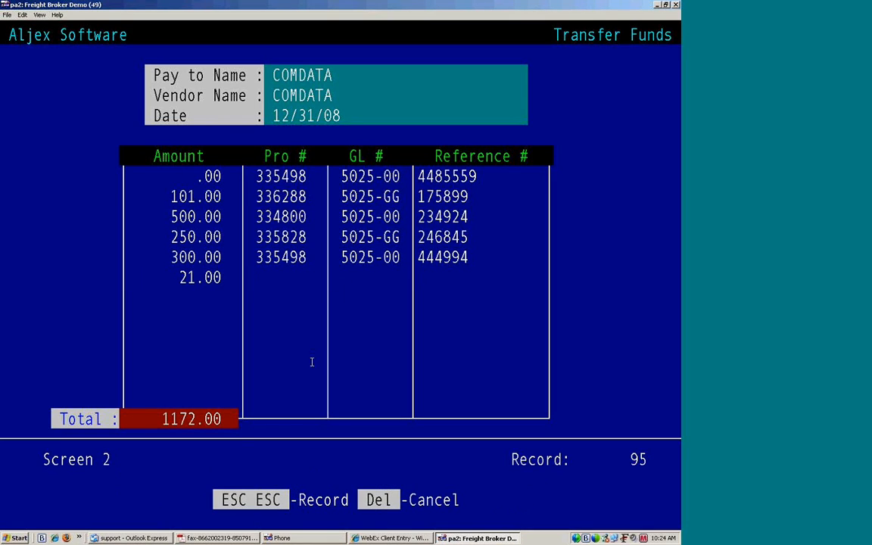
pyautogui.press('Return')
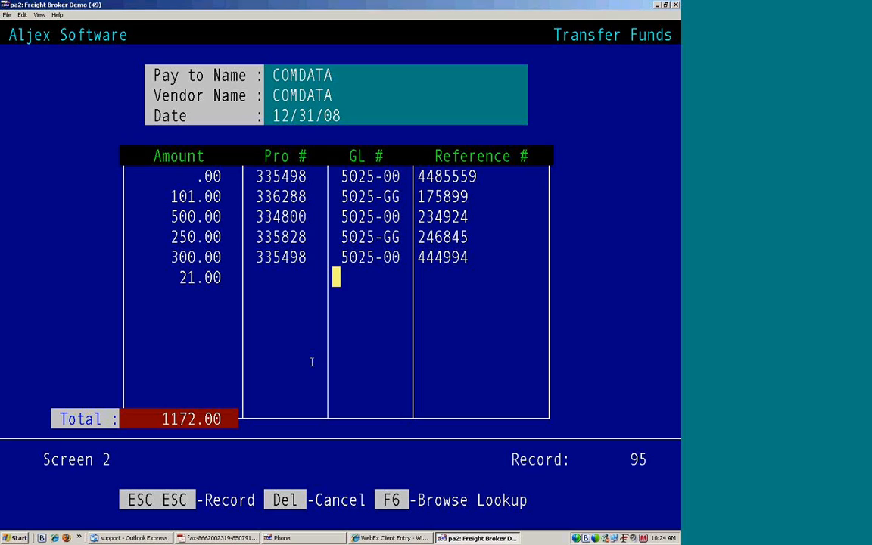
pyautogui.write('400')
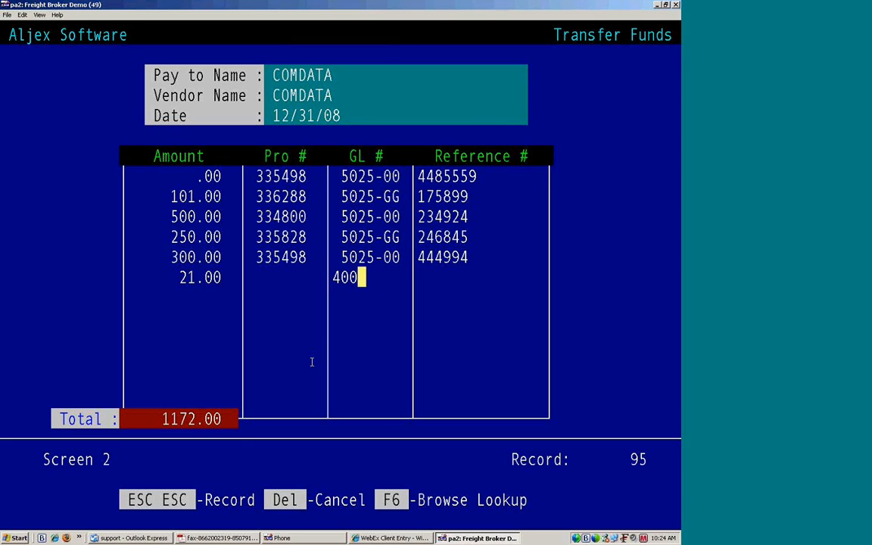
pyautogui.write('0-00')
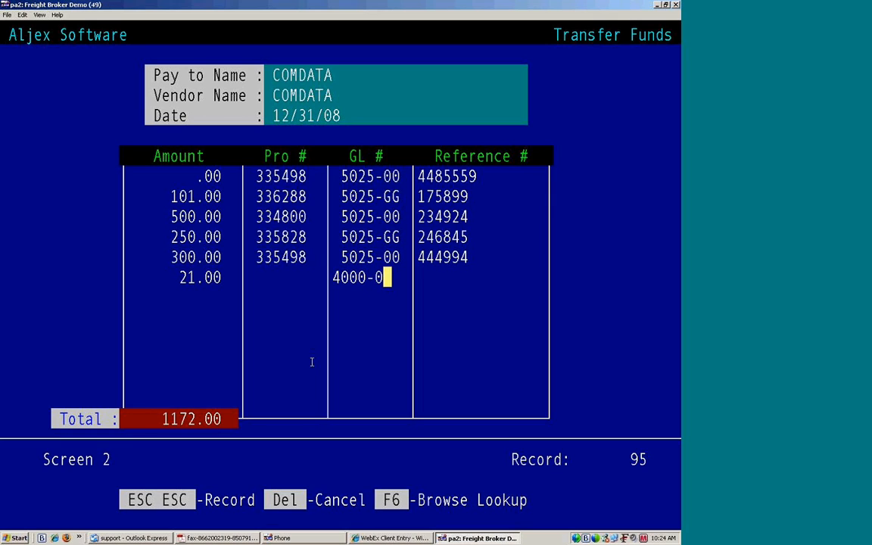
pyautogui.press('Return')
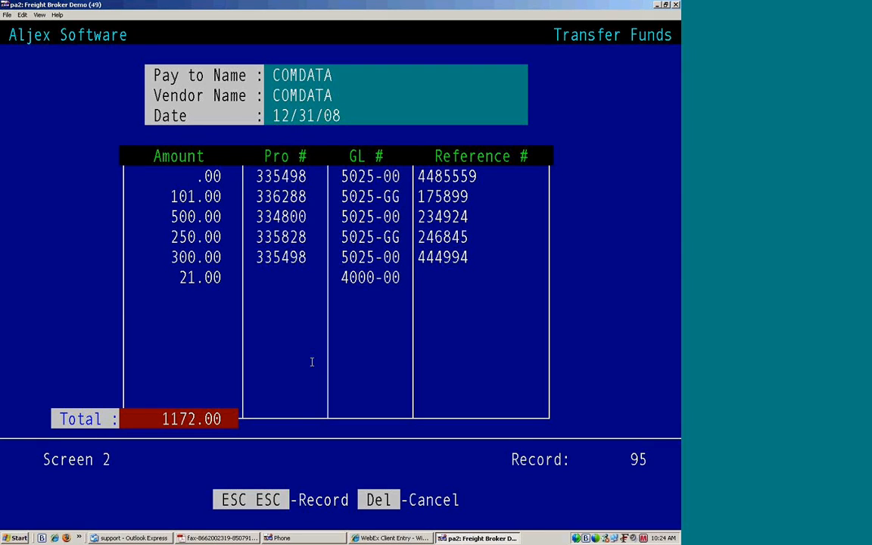
# Record the updated COMDATA transfer, approve it, and confirm and process the cash transfer.
pyautogui.press('Escape')
pyautogui.press('Escape')
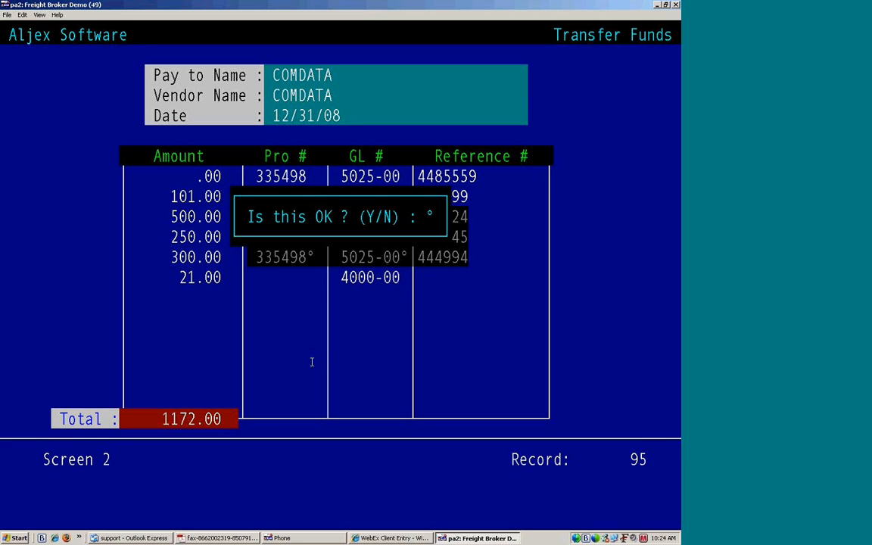
pyautogui.press('y')
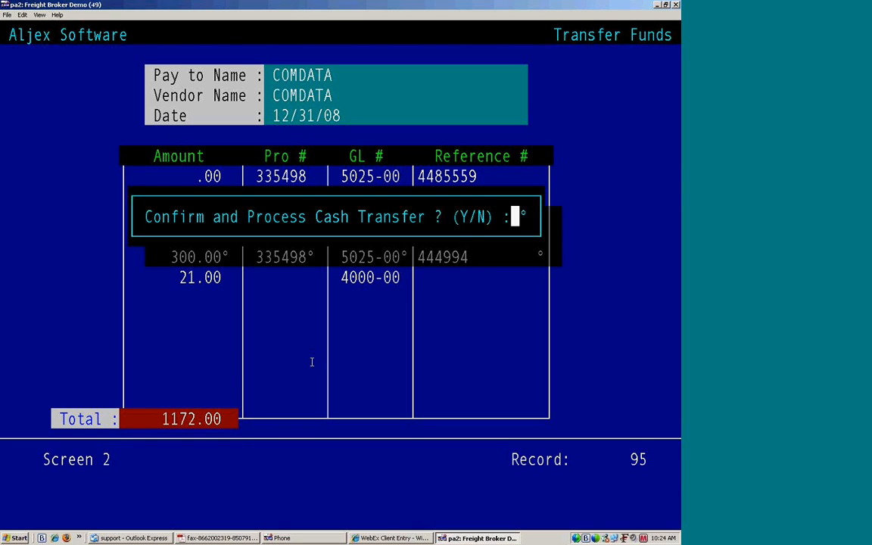
pyautogui.press('y')
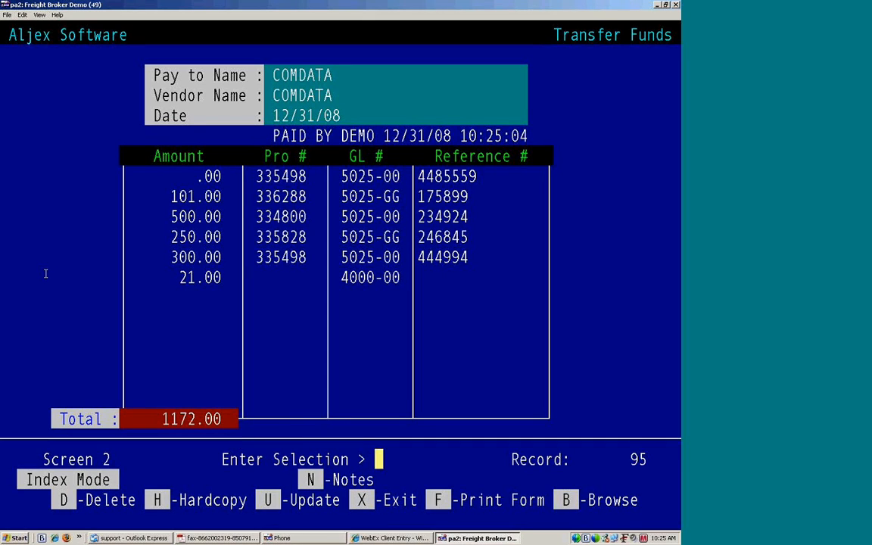
# Exit the transfer record and its lookup, returning to the Accounts Payable Menu.
pyautogui.press('x')
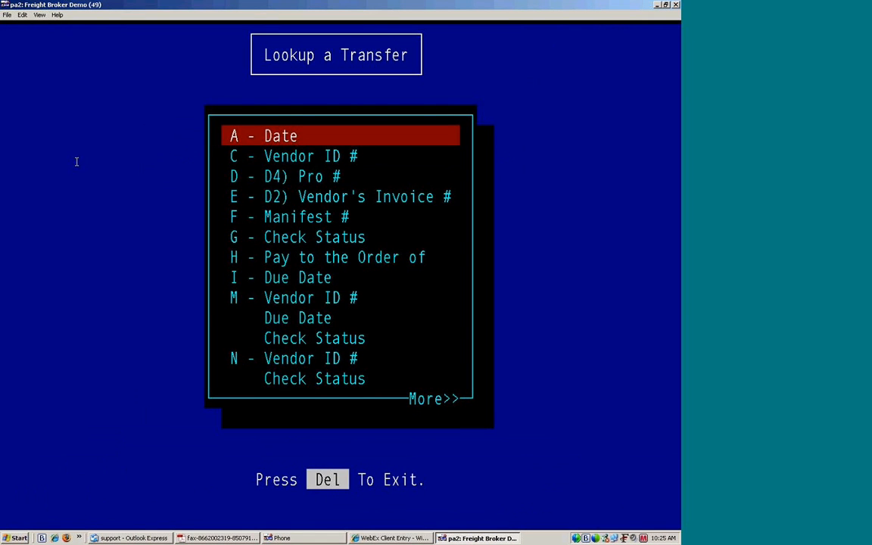
pyautogui.press('Delete')
pyautogui.press('x')
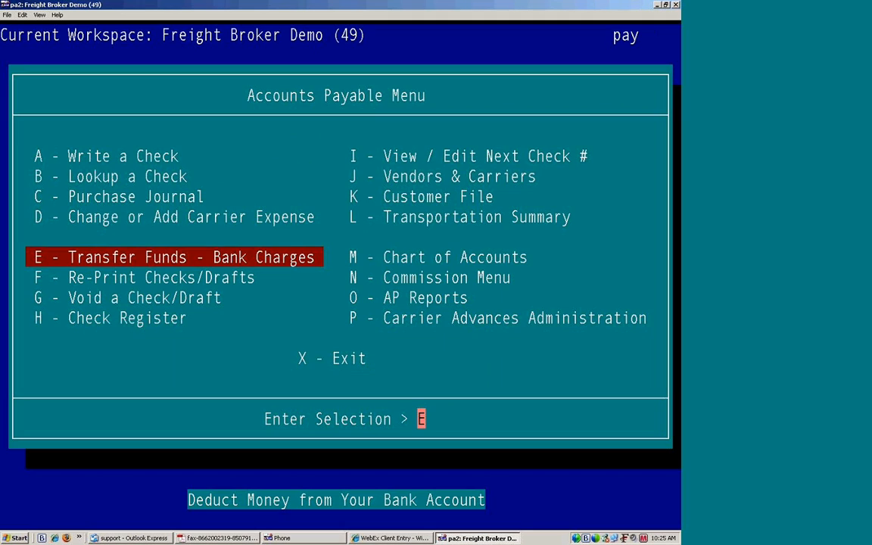